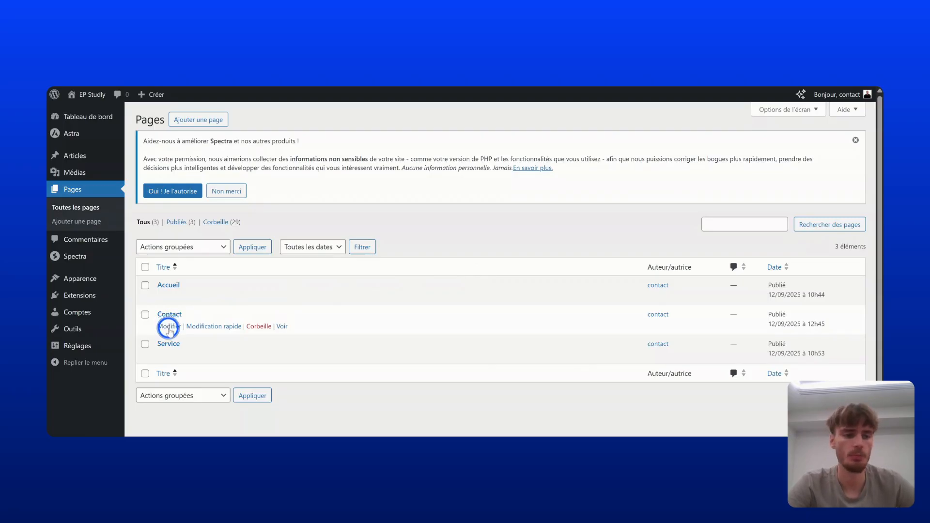
- Open the Contact page for editing and insert a Form block with the Simple Contact Form layout
{"action": "left_click", "coordinate": [170, 328]}
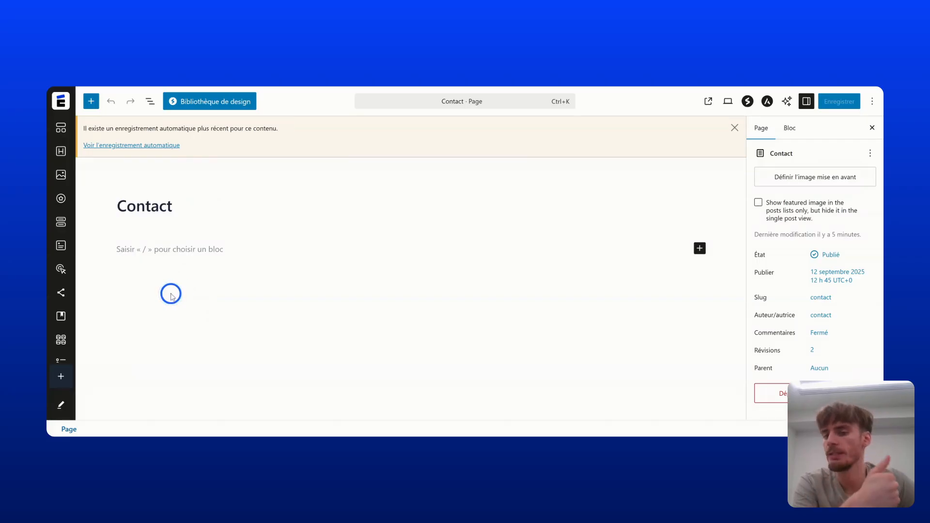
{"action": "left_click", "coordinate": [60, 377]}
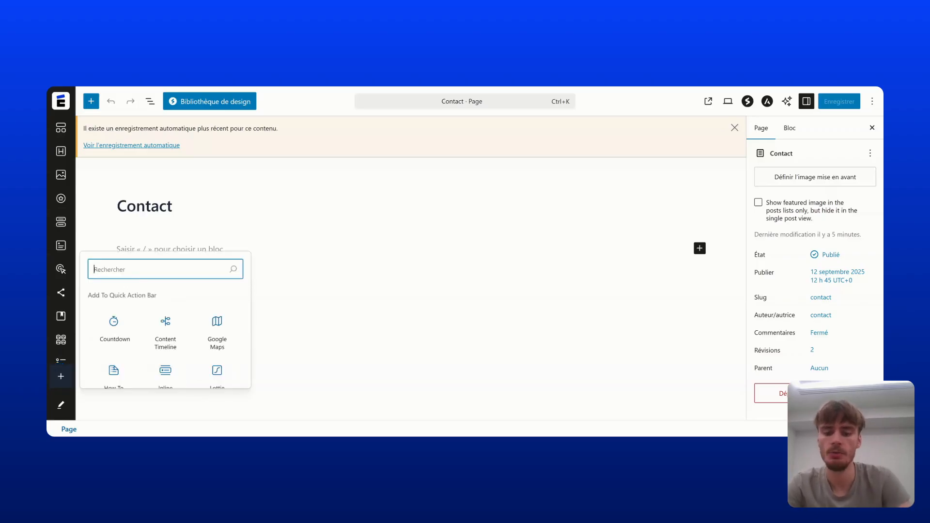
{"action": "type", "text": "Form"}
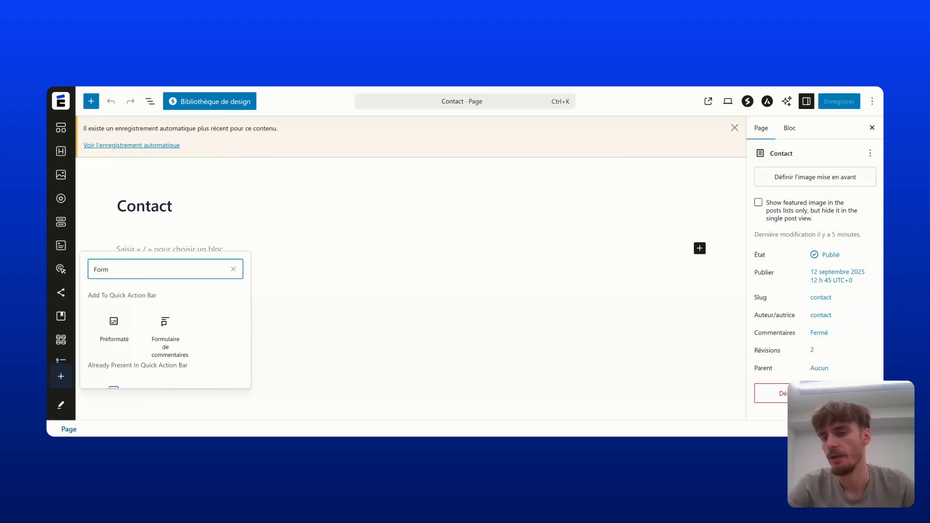
{"action": "scroll", "coordinate": [154, 370], "scroll_direction": "down", "scroll_amount": 2}
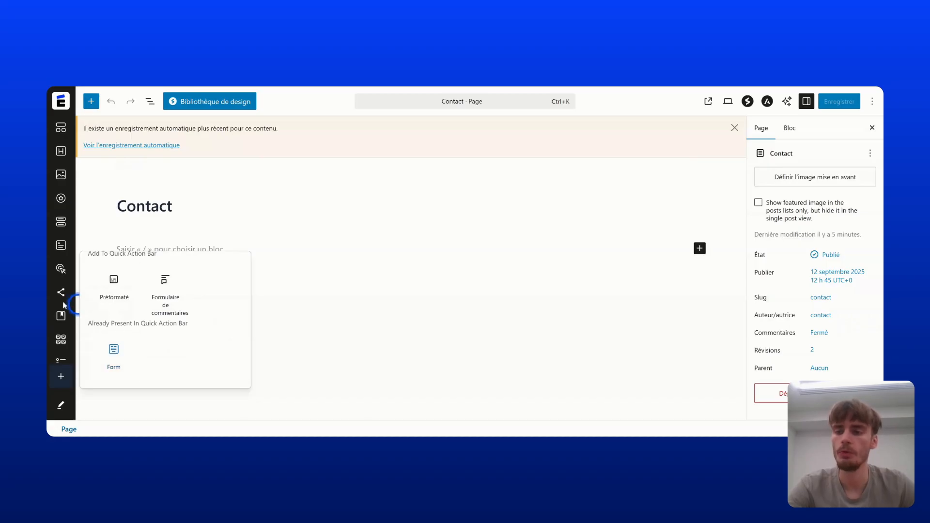
{"action": "scroll", "coordinate": [61, 315], "scroll_direction": "down", "scroll_amount": 5}
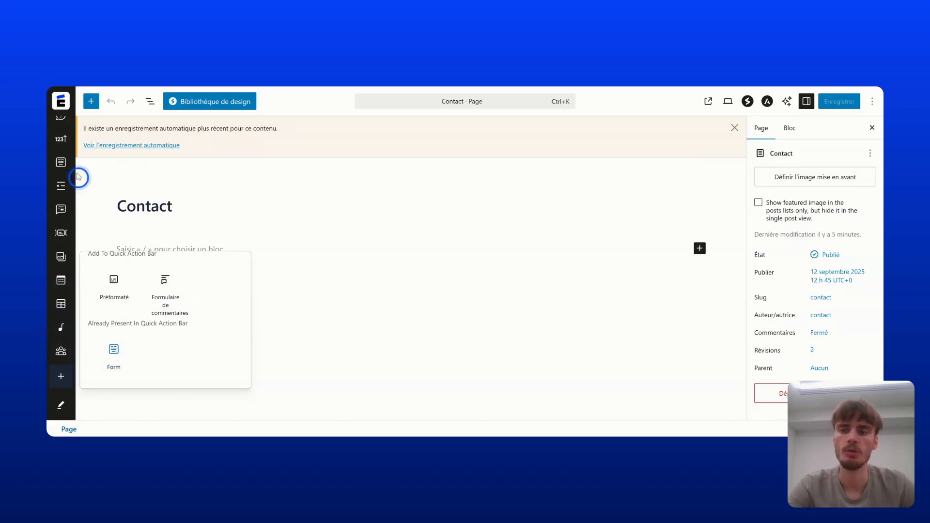
{"action": "left_click", "coordinate": [62, 164]}
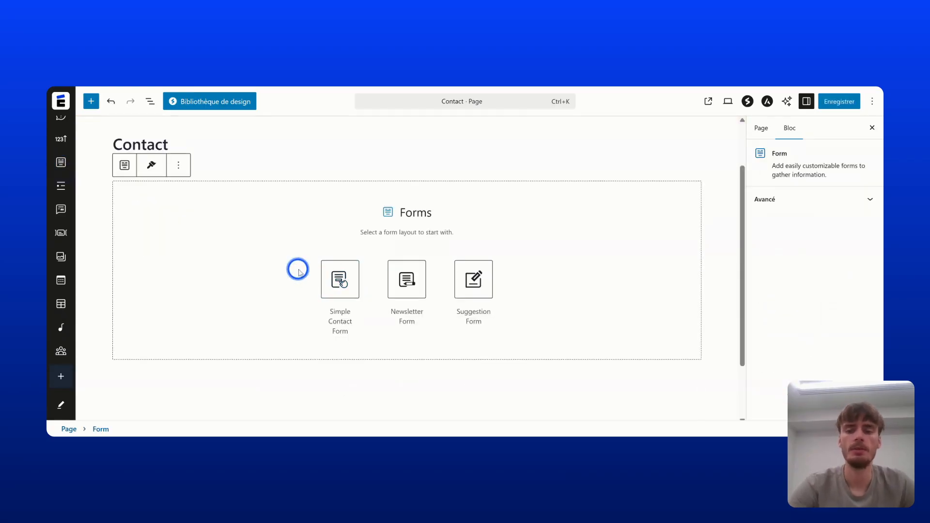
{"action": "left_click", "coordinate": [339, 278]}
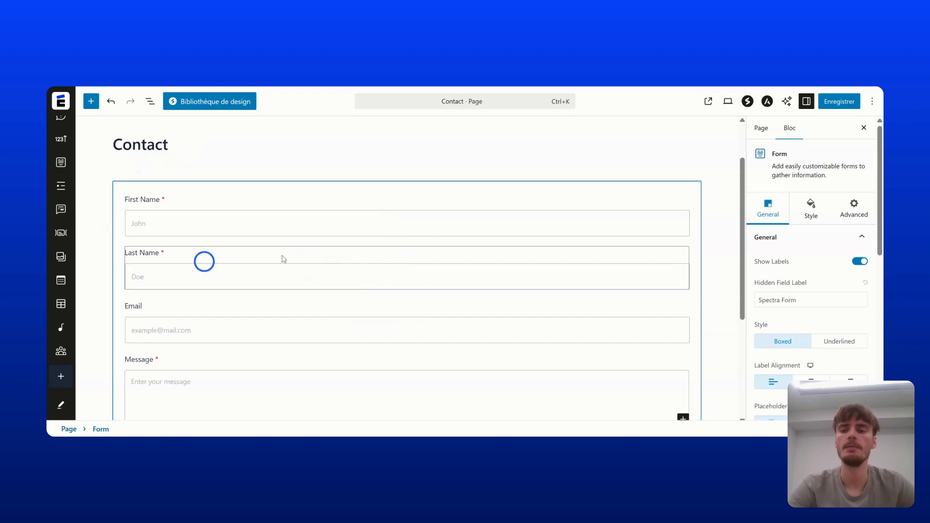
- Turn the form's field labels off and back on to compare the two displays
{"action": "scroll", "coordinate": [417, 212], "scroll_direction": "down", "scroll_amount": 2}
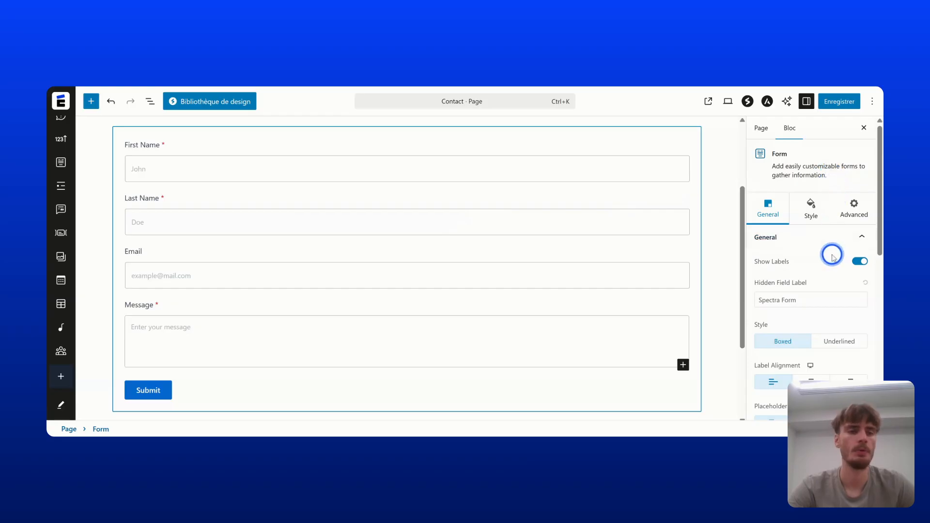
{"action": "scroll", "coordinate": [818, 247], "scroll_direction": "down", "scroll_amount": 1}
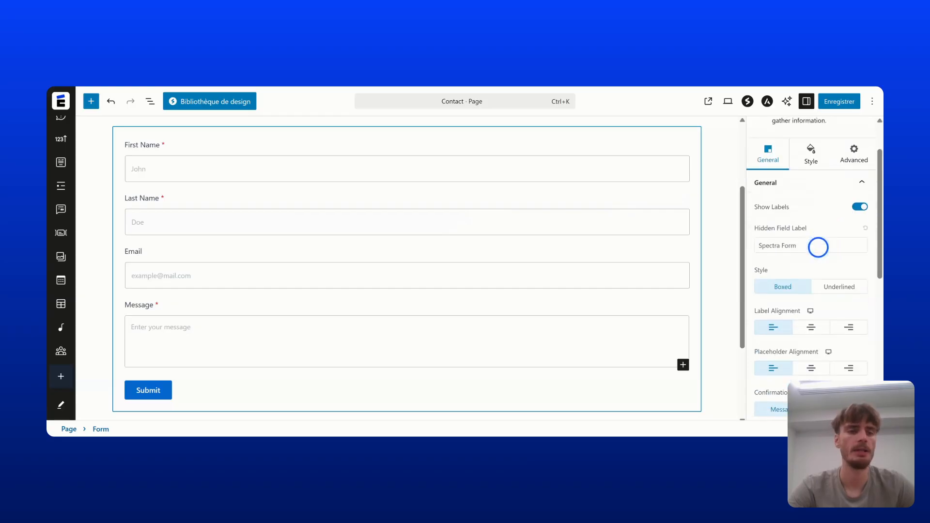
{"action": "left_click", "coordinate": [859, 207]}
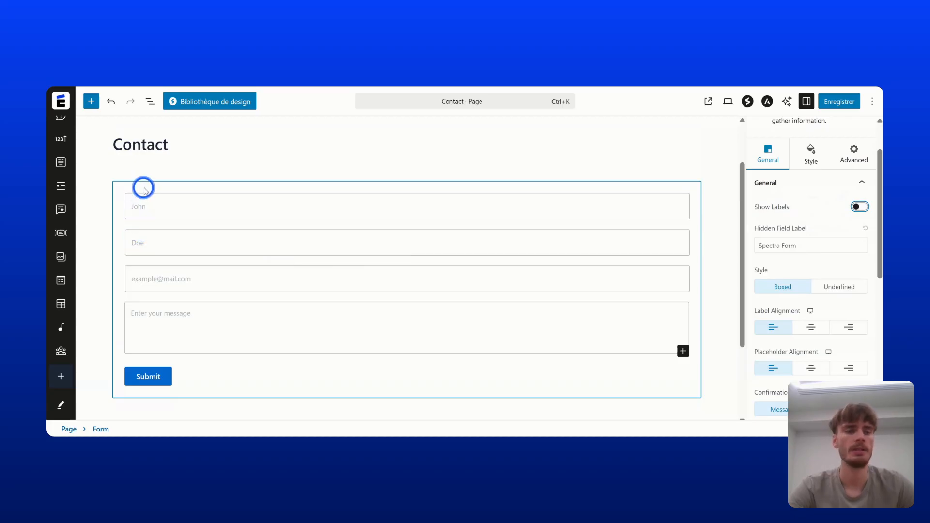
{"action": "left_click", "coordinate": [860, 207]}
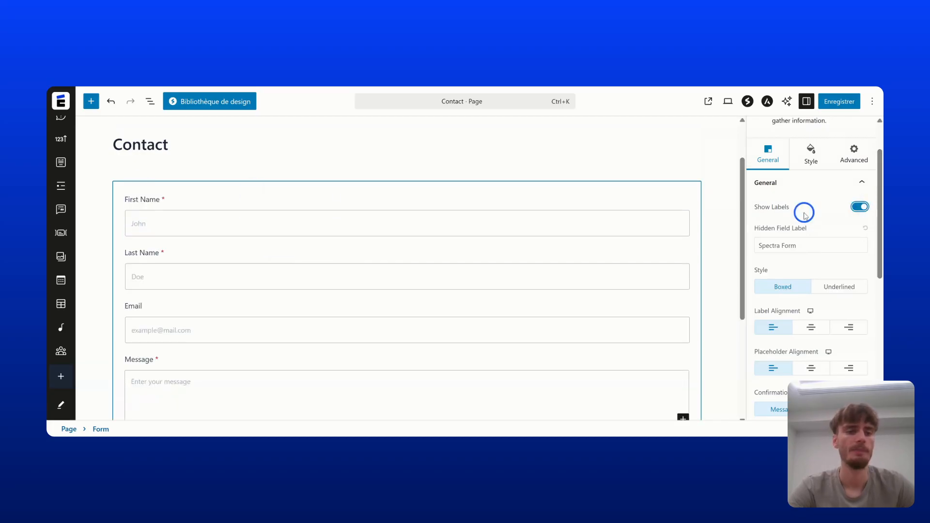
- Try the Underlined field style on the form and return it to Boxed
{"action": "scroll", "coordinate": [797, 228], "scroll_direction": "down", "scroll_amount": 1}
{"action": "scroll", "coordinate": [814, 214], "scroll_direction": "down", "scroll_amount": 1}
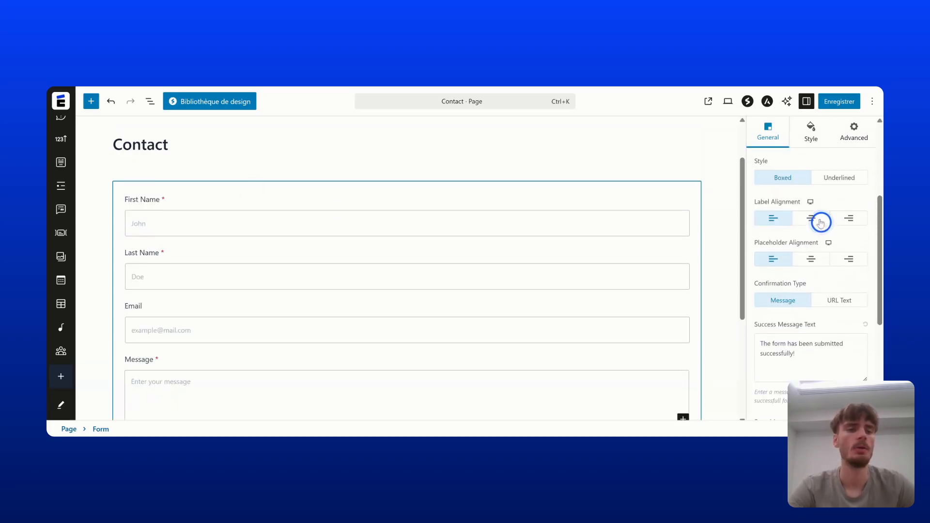
{"action": "left_click", "coordinate": [842, 177]}
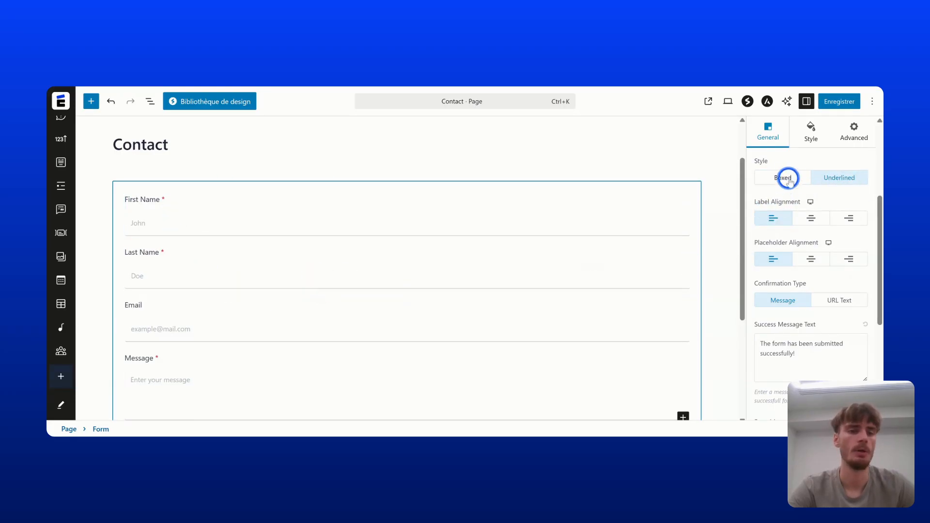
{"action": "left_click", "coordinate": [783, 178]}
- Replace the form's success message text with "Le formulaire a été soumis avec succès !"
{"action": "scroll", "coordinate": [808, 194], "scroll_direction": "down", "scroll_amount": 1}
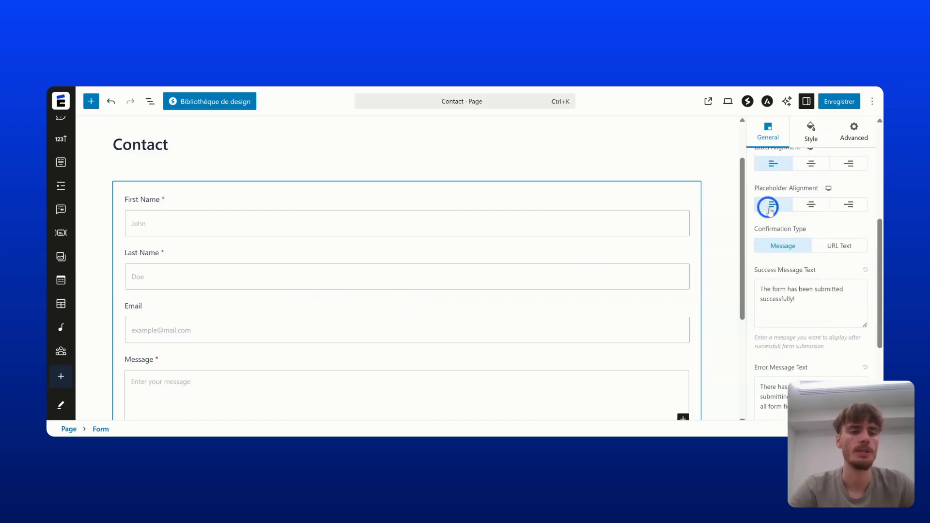
{"action": "scroll", "coordinate": [775, 223], "scroll_direction": "down", "scroll_amount": 1}
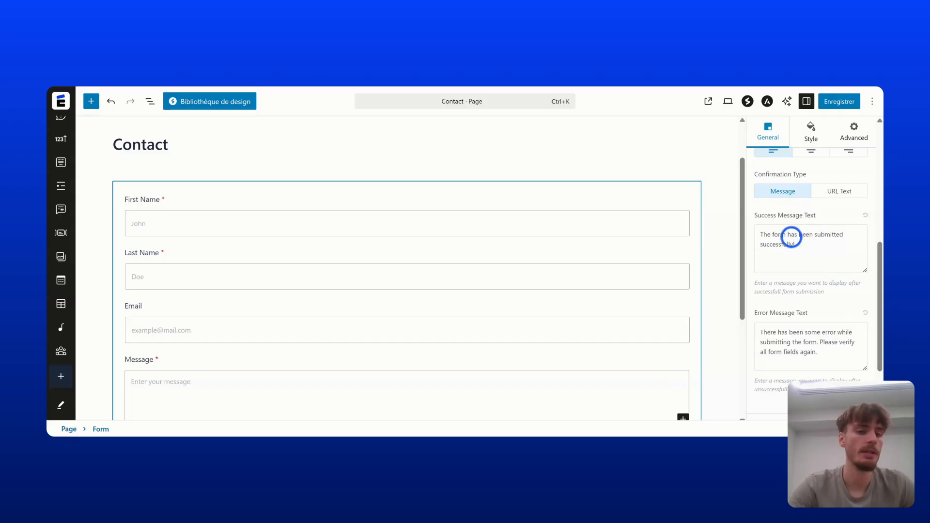
{"action": "scroll", "coordinate": [814, 244], "scroll_direction": "down", "scroll_amount": 1}
{"action": "scroll", "coordinate": [808, 263], "scroll_direction": "up", "scroll_amount": 1}
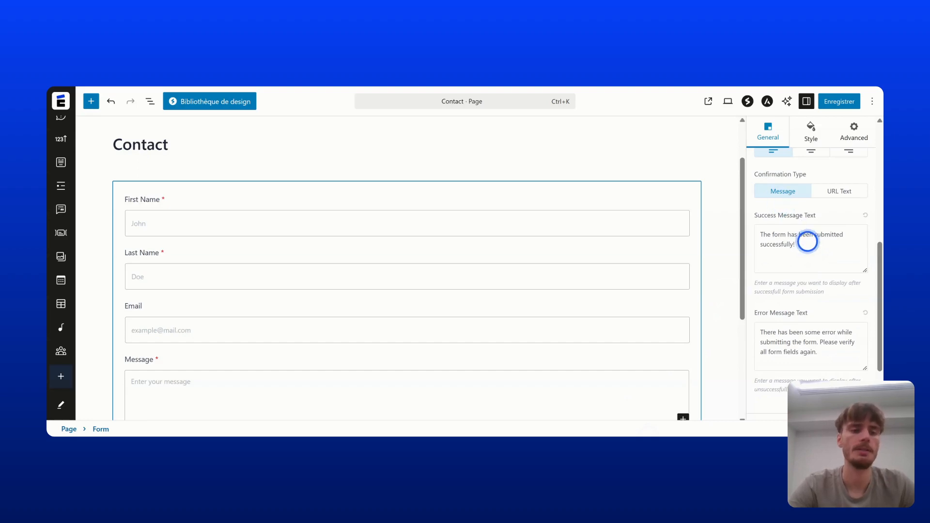
{"action": "left_click", "coordinate": [806, 242]}
{"action": "key", "text": "ctrl+a"}
{"action": "type", "text": "Le formulaire a été soumis avec succès !"}
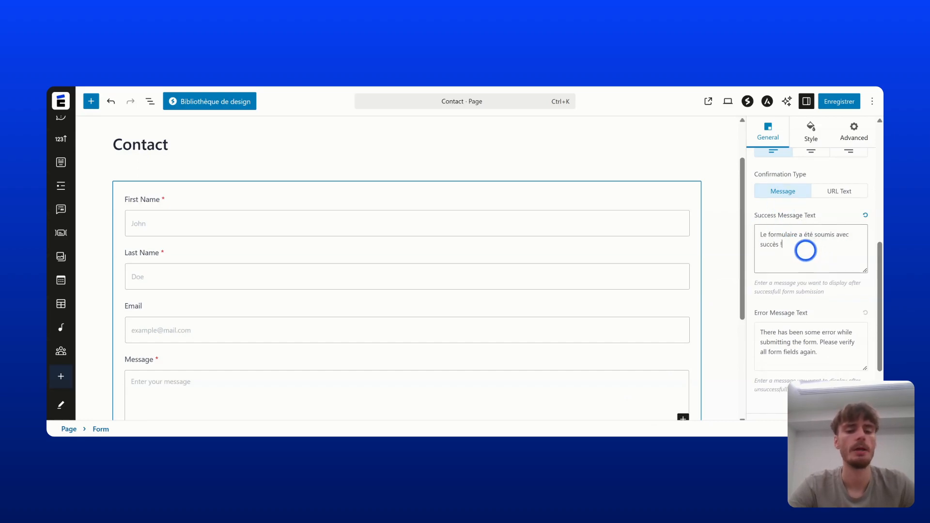
- Set the error message text to "Une erreur est survenue lors de l'envoi du formulaire. Veuillez vérifier à nouveau tous les champs."
{"action": "left_click", "coordinate": [663, 436]}
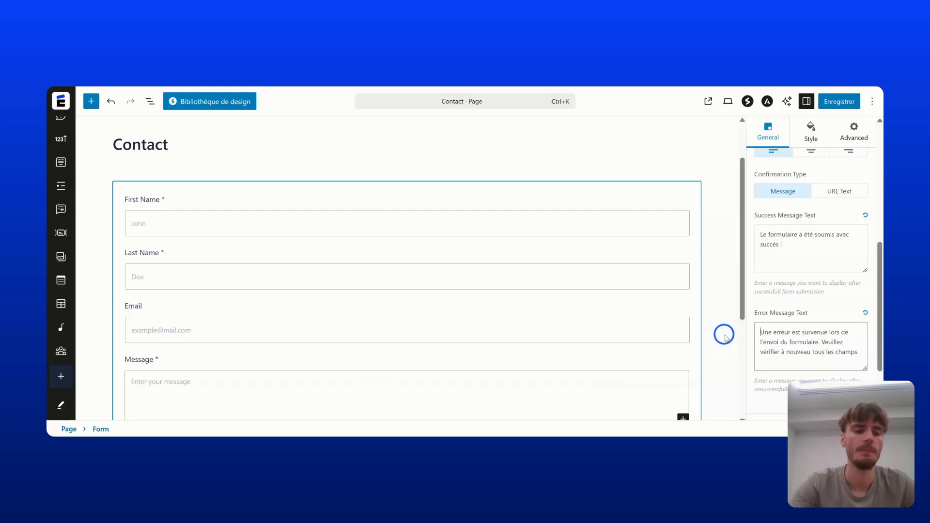
{"action": "scroll", "coordinate": [845, 313], "scroll_direction": "down", "scroll_amount": 1}
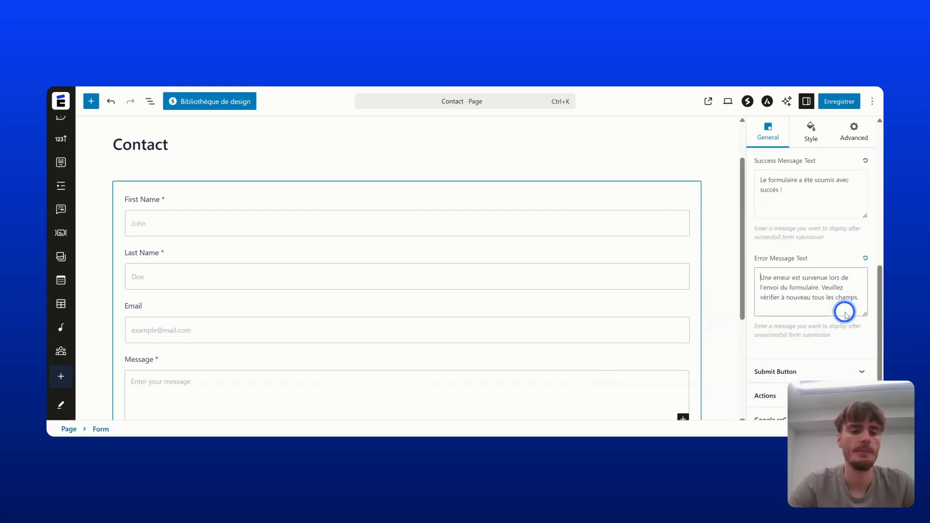
- Examine the submit button's theme inheritance, alignment and preset options
{"action": "scroll", "coordinate": [845, 313], "scroll_direction": "down", "scroll_amount": 1}
{"action": "left_click", "coordinate": [813, 336]}
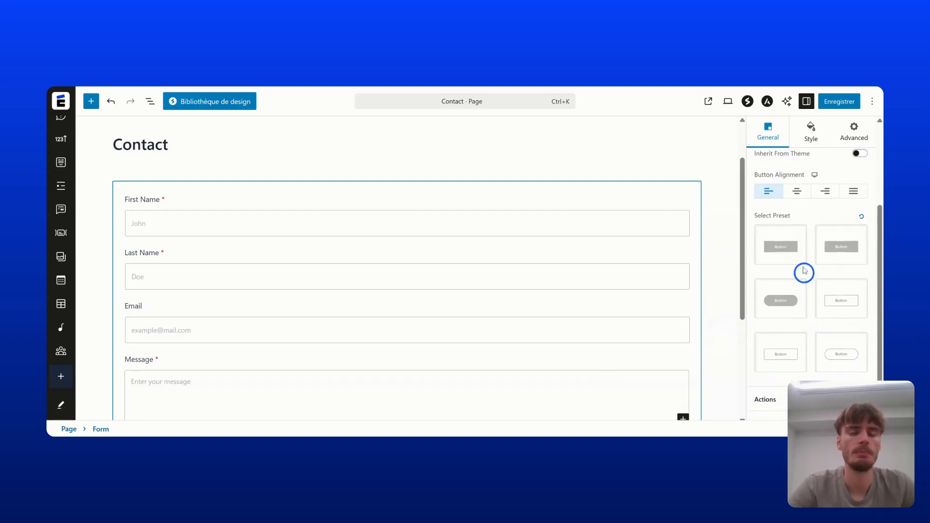
{"action": "scroll", "coordinate": [431, 218], "scroll_direction": "down", "scroll_amount": 2}
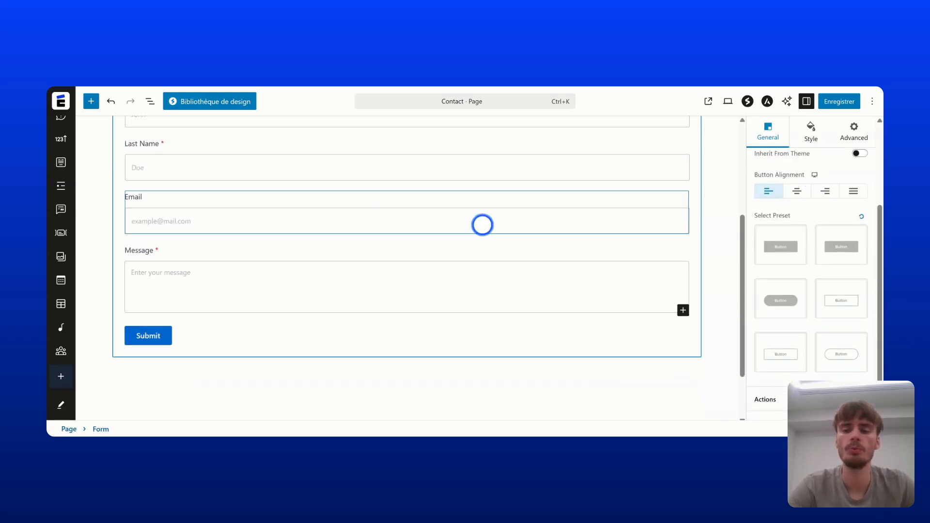
{"action": "scroll", "coordinate": [801, 231], "scroll_direction": "down", "scroll_amount": 1}
{"action": "scroll", "coordinate": [808, 230], "scroll_direction": "up", "scroll_amount": 3}
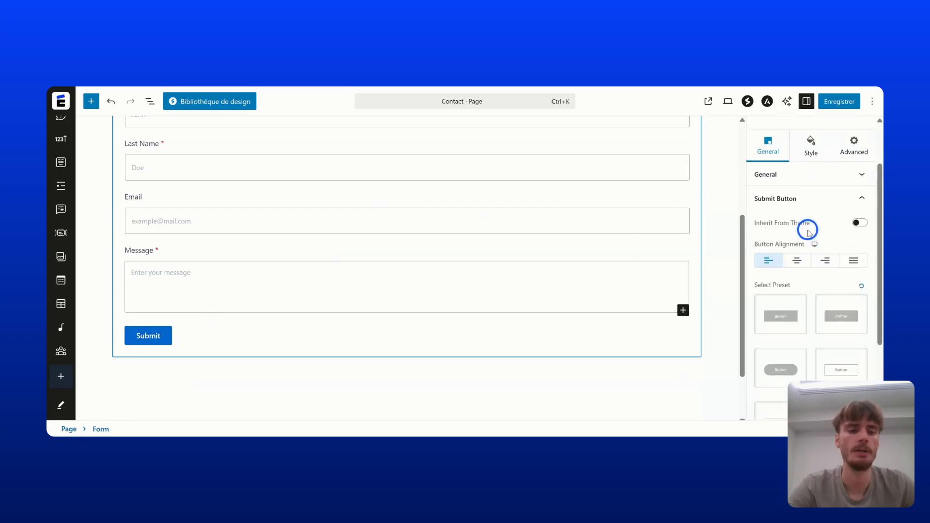
- In the form's Actions settings, enter the site's contact e-mail address as the recipient of submissions
{"action": "scroll", "coordinate": [807, 231], "scroll_direction": "down", "scroll_amount": 3}
{"action": "left_click", "coordinate": [798, 361]}
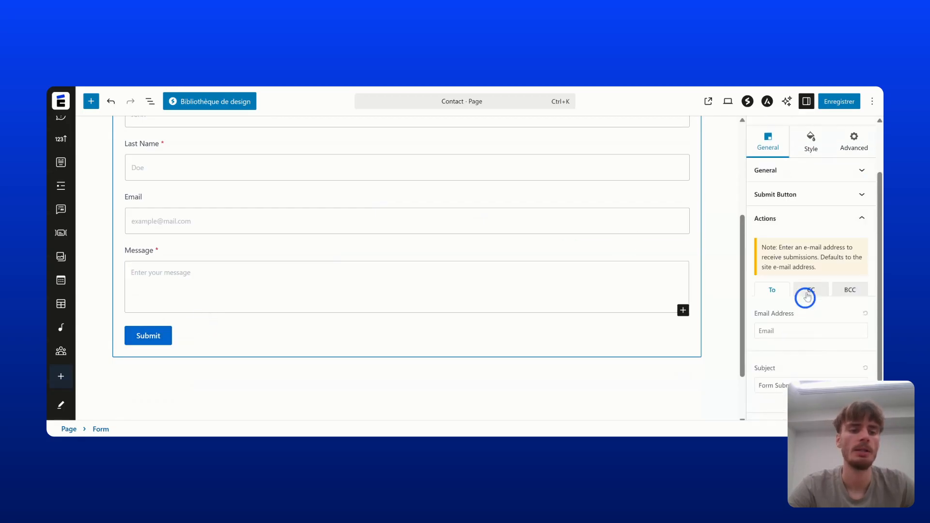
{"action": "scroll", "coordinate": [797, 329], "scroll_direction": "up", "scroll_amount": 3}
{"action": "scroll", "coordinate": [805, 310], "scroll_direction": "down", "scroll_amount": 2}
{"action": "left_click", "coordinate": [809, 288]}
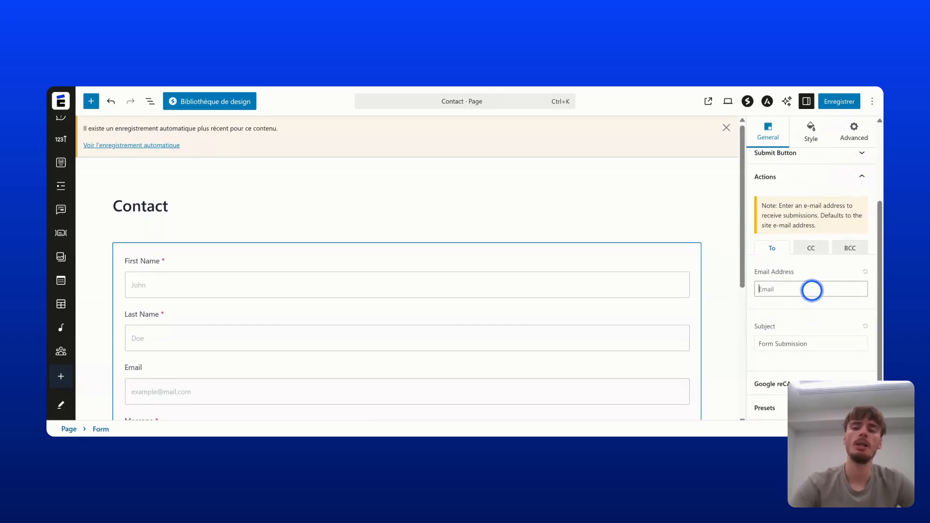
{"action": "scroll", "coordinate": [559, 297], "scroll_direction": "down", "scroll_amount": 5}
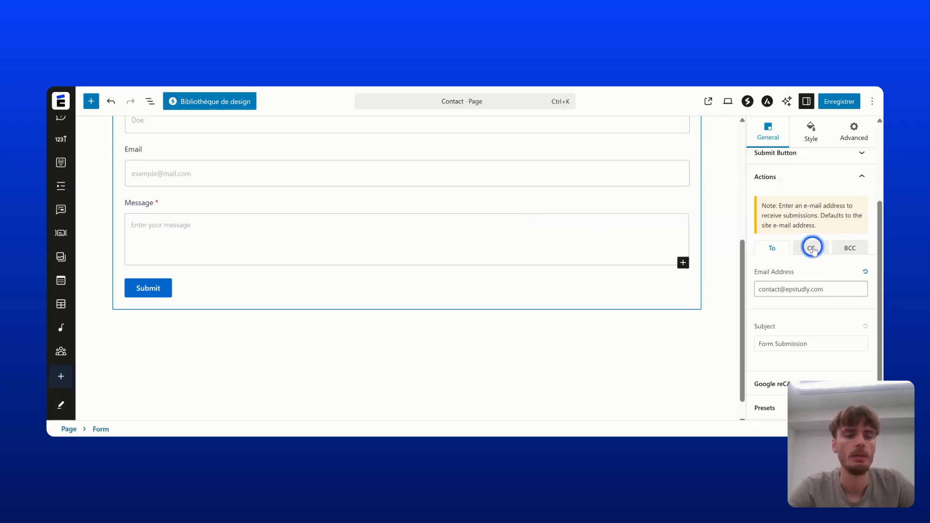
- Change the subject of the form's submission e-mails to "Demande de contact"
{"action": "triple_click", "coordinate": [815, 343]}
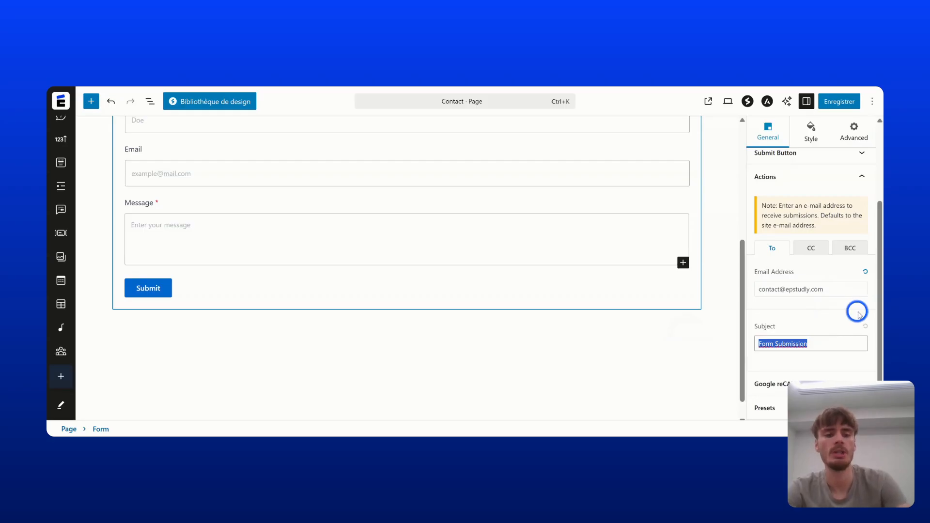
{"action": "key", "text": "BackSpace"}
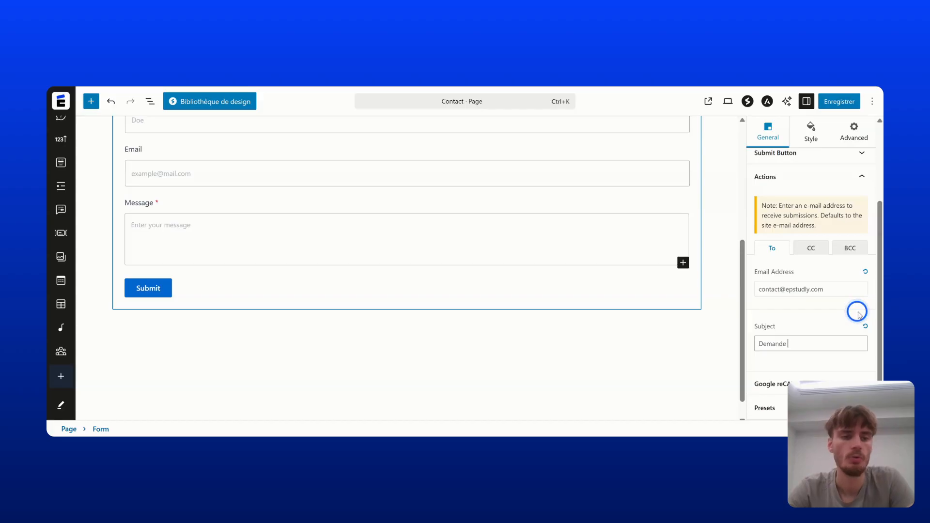
{"action": "type", "text": "Demande de contact"}
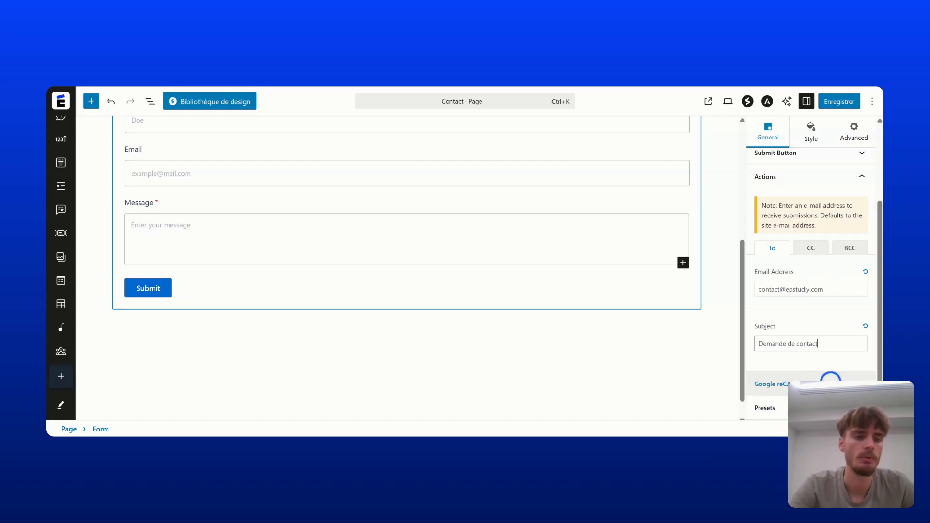
- Try the underlined form preset and settle on the boxed preset
{"action": "left_click", "coordinate": [806, 406]}
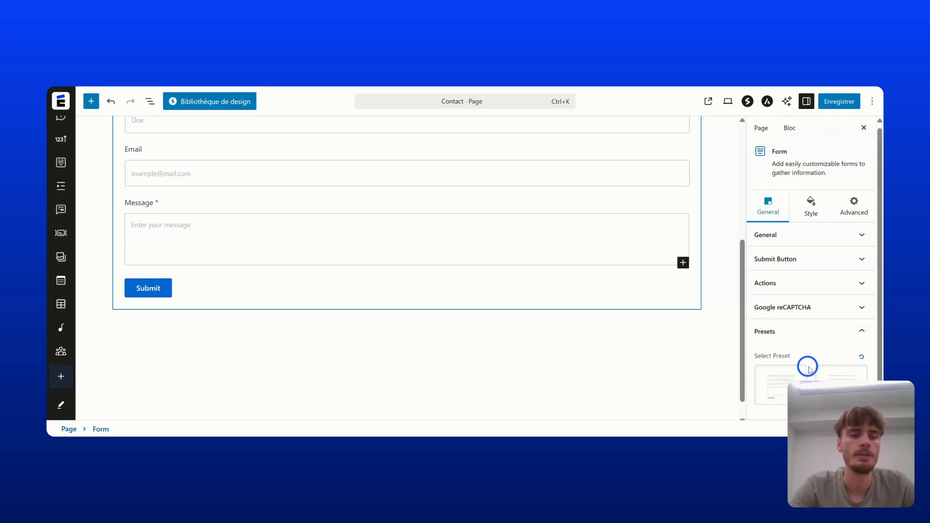
{"action": "left_click", "coordinate": [853, 376]}
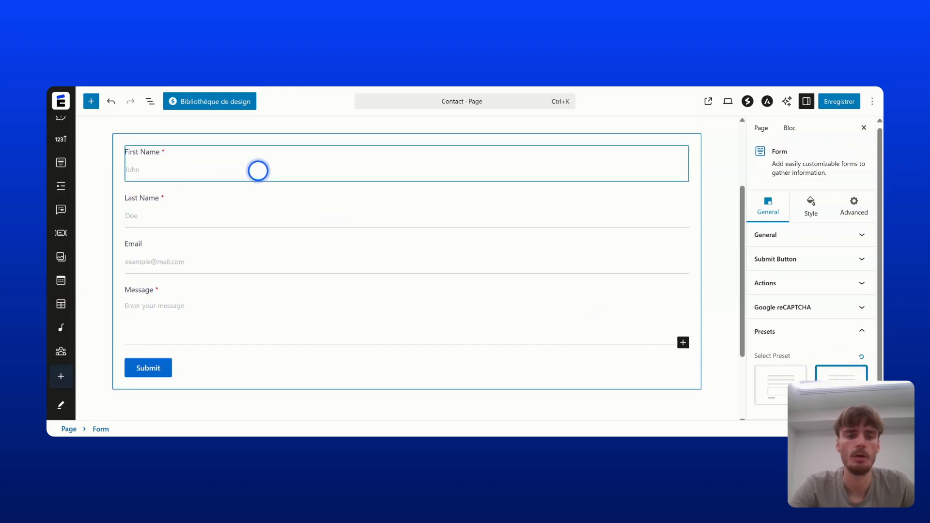
{"action": "left_click", "coordinate": [793, 376]}
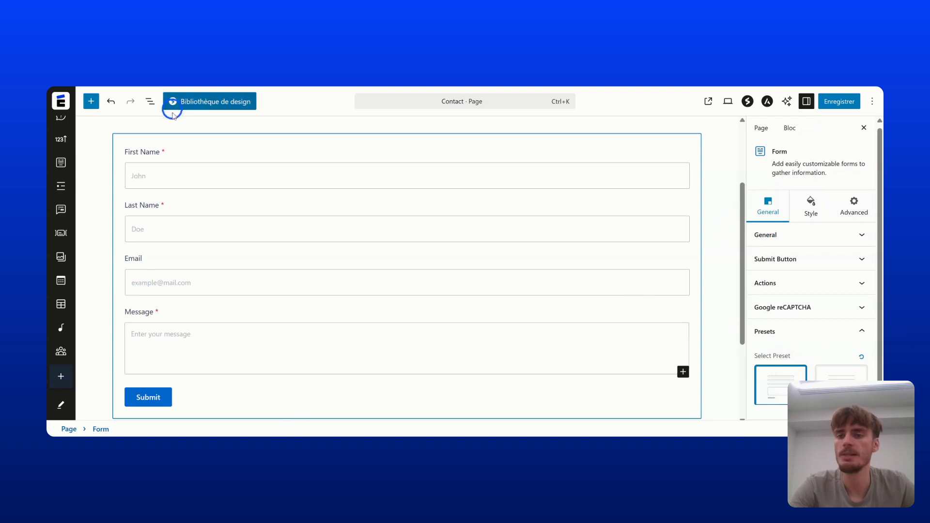
- Change the placeholder of the form's First Name field to "Votre prénom"
{"action": "left_click", "coordinate": [188, 151]}
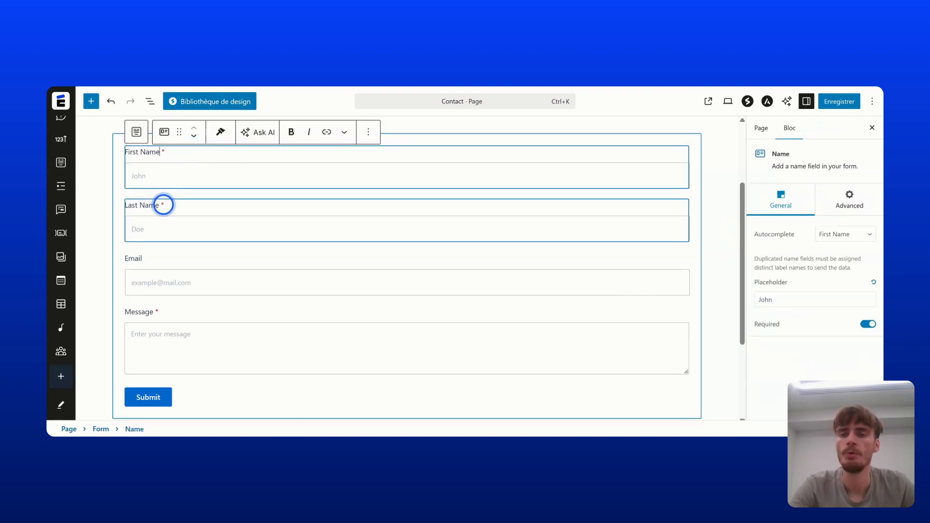
{"action": "left_click", "coordinate": [161, 204]}
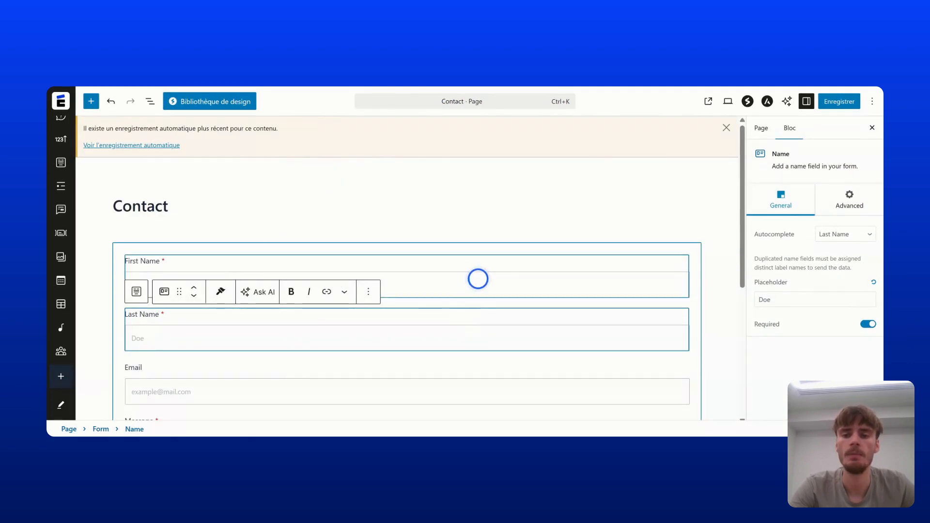
{"action": "left_click", "coordinate": [477, 276]}
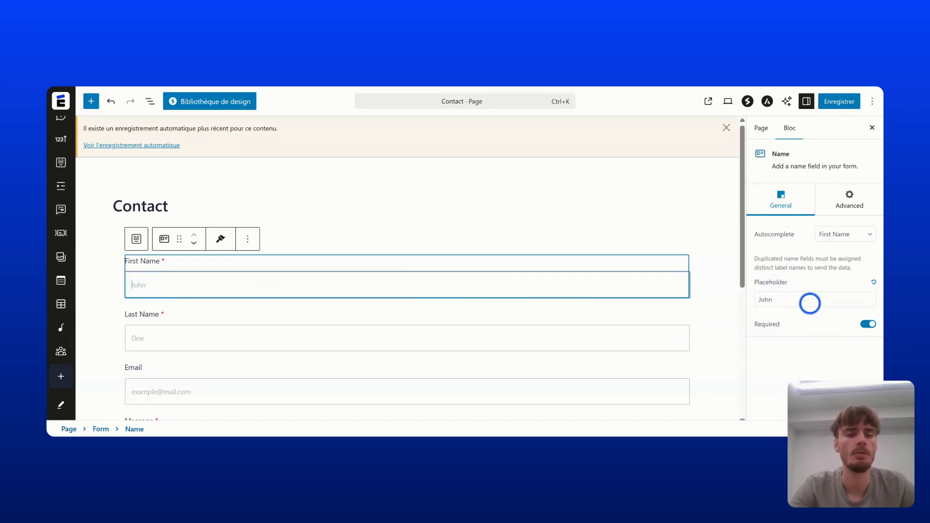
{"action": "double_click", "coordinate": [799, 297]}
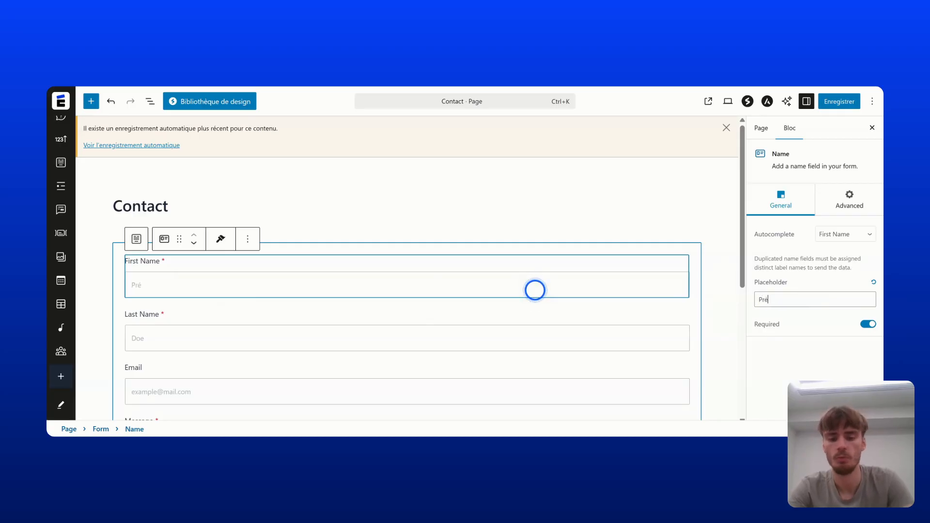
{"action": "type", "text": "Pré"}
{"action": "key", "text": "BackSpace"}
{"action": "key", "text": "BackSpace"}
{"action": "key", "text": "BackSpace"}
{"action": "type", "text": "Votre prénom"}
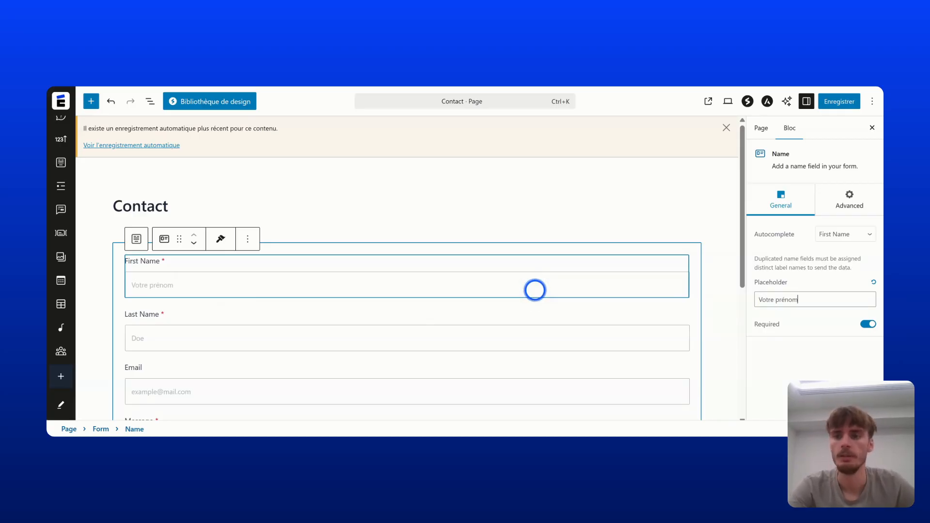
- Translate the labels of the two name fields, changing First Name to "Prénom" and Last Name to "Nom"
{"action": "left_click", "coordinate": [136, 264]}
{"action": "triple_click", "coordinate": [136, 263]}
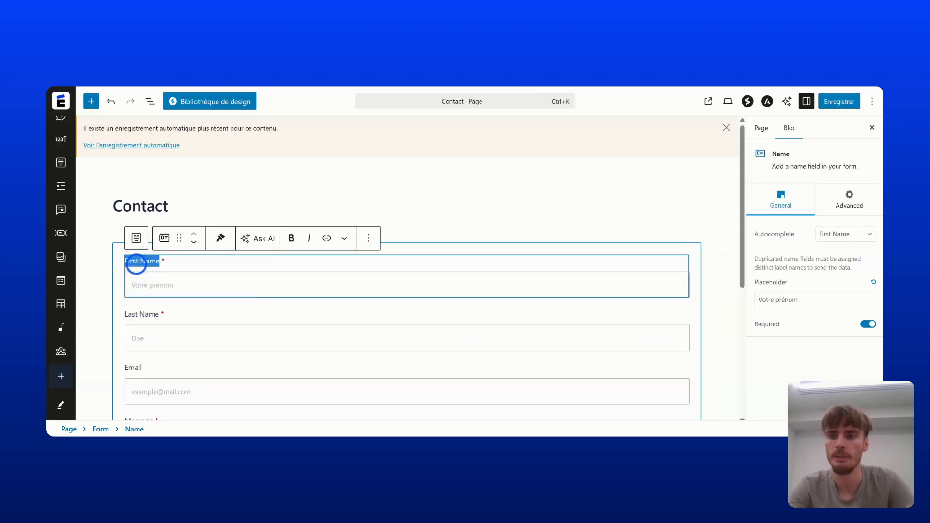
{"action": "type", "text": "Prénom"}
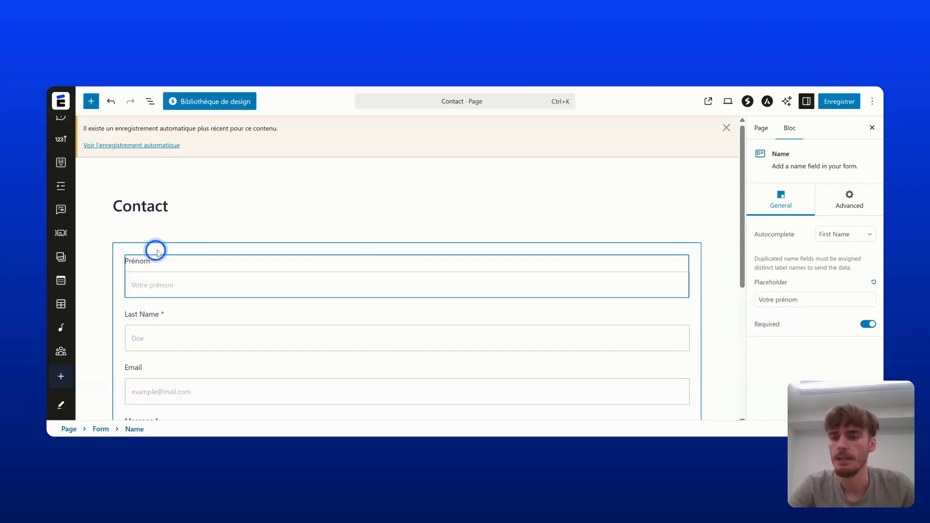
{"action": "triple_click", "coordinate": [152, 315]}
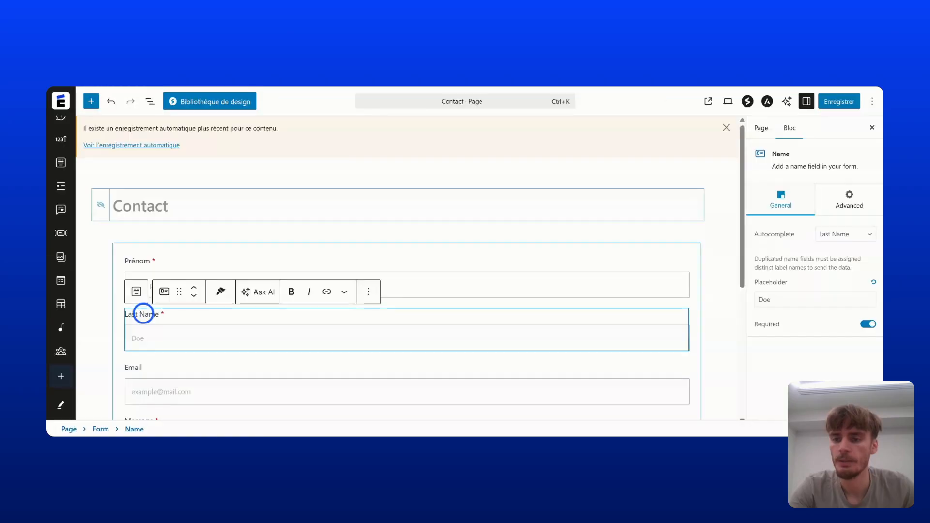
{"action": "type", "text": "Nom"}
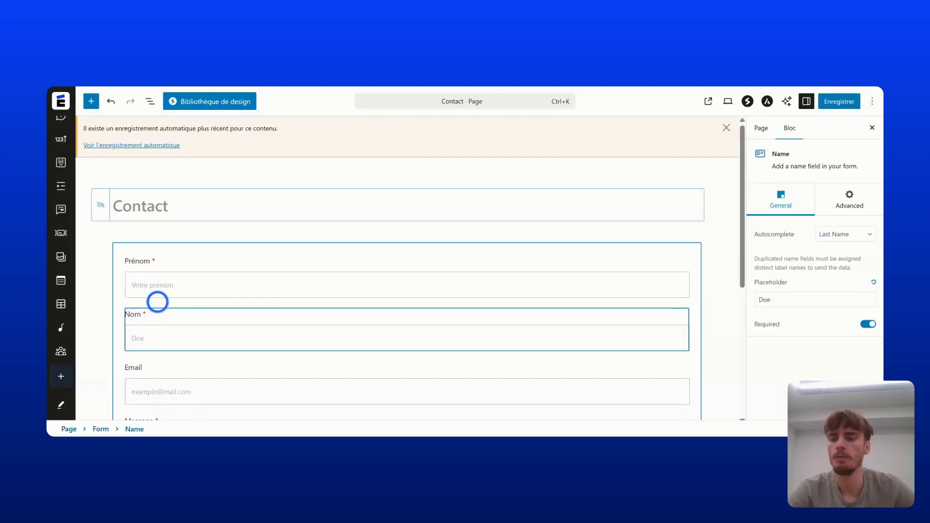
- Examine the Email field's placeholder and required settings
{"action": "scroll", "coordinate": [157, 303], "scroll_direction": "down", "scroll_amount": 1}
{"action": "left_click", "coordinate": [155, 316]}
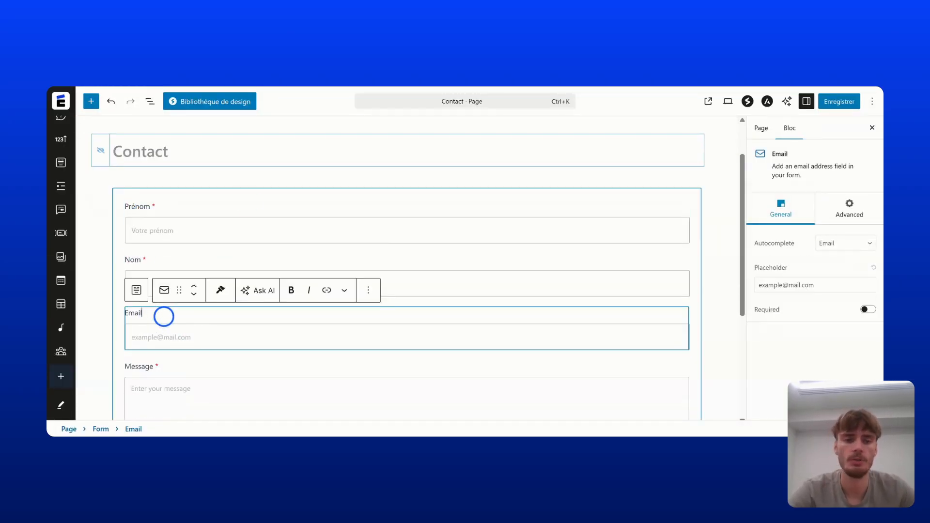
{"action": "scroll", "coordinate": [162, 316], "scroll_direction": "up", "scroll_amount": 1}
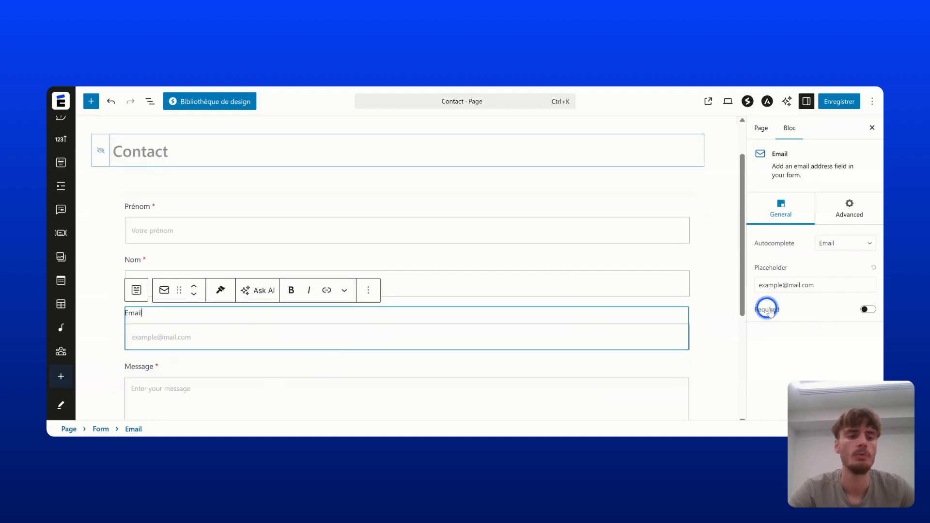
{"action": "triple_click", "coordinate": [812, 290]}
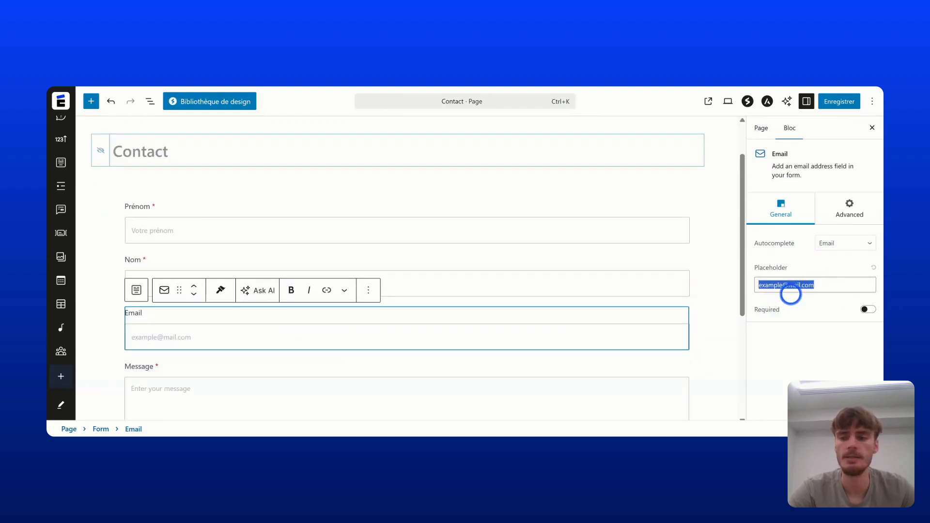
- Change the placeholder of the form's Message field to "Votre message"
{"action": "scroll", "coordinate": [193, 327], "scroll_direction": "down", "scroll_amount": 2}
{"action": "left_click", "coordinate": [193, 326]}
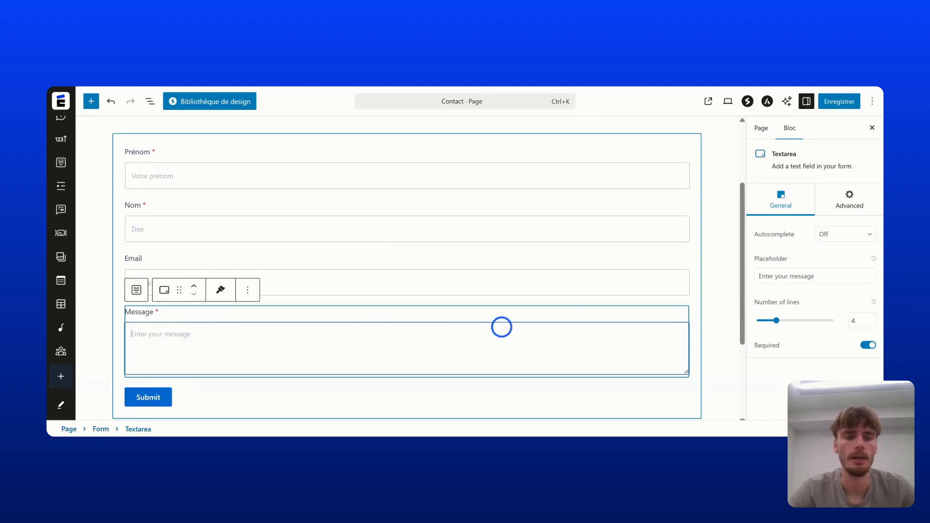
{"action": "triple_click", "coordinate": [798, 276]}
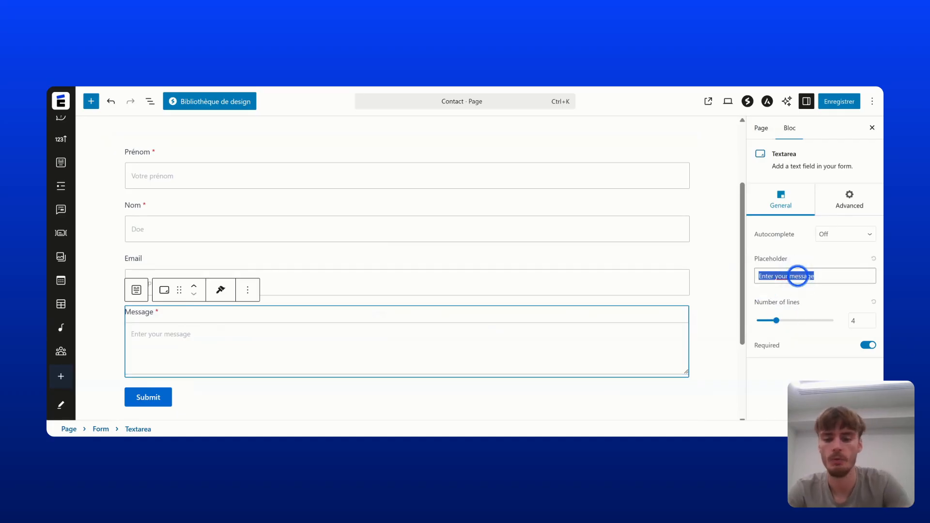
{"action": "type", "text": "Votre me"}
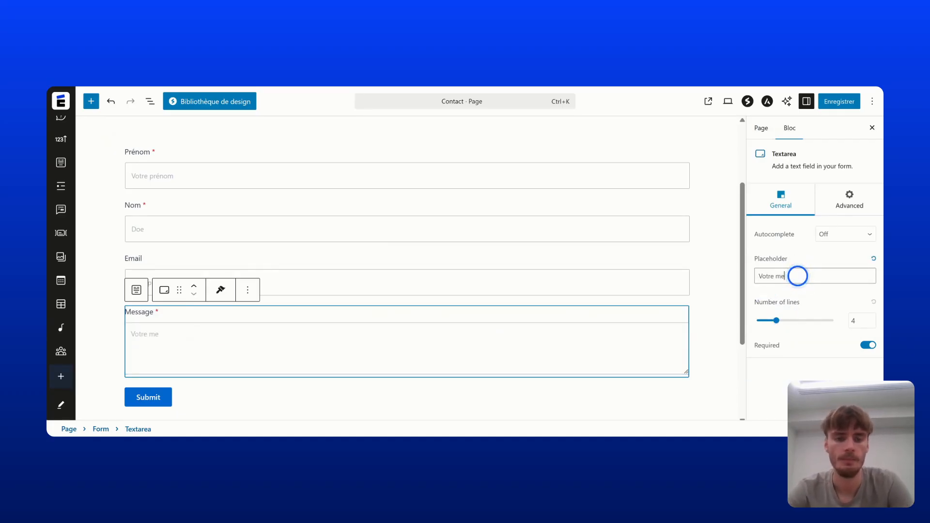
{"action": "type", "text": "ssage"}
{"action": "left_click", "coordinate": [698, 338]}
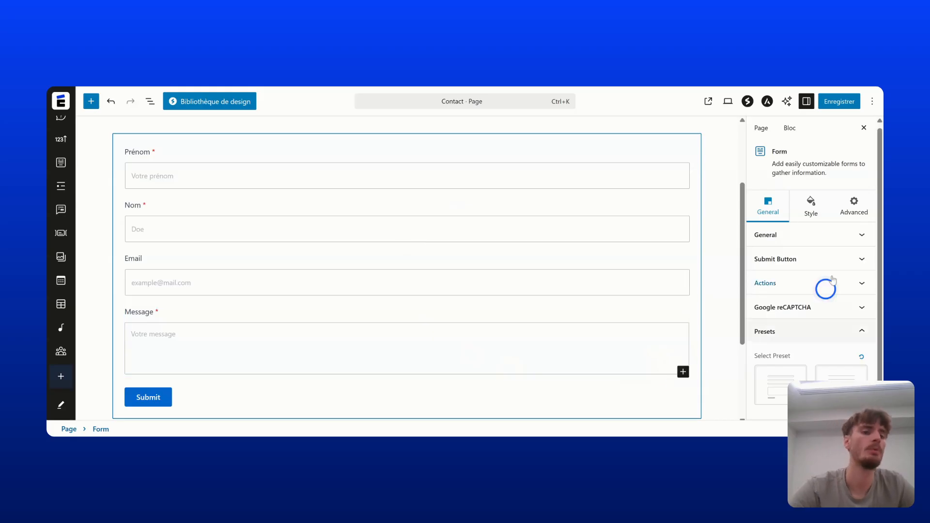
- In the form's style settings, try red F50707 as the label colour and reset it to the default
{"action": "left_click", "coordinate": [810, 205]}
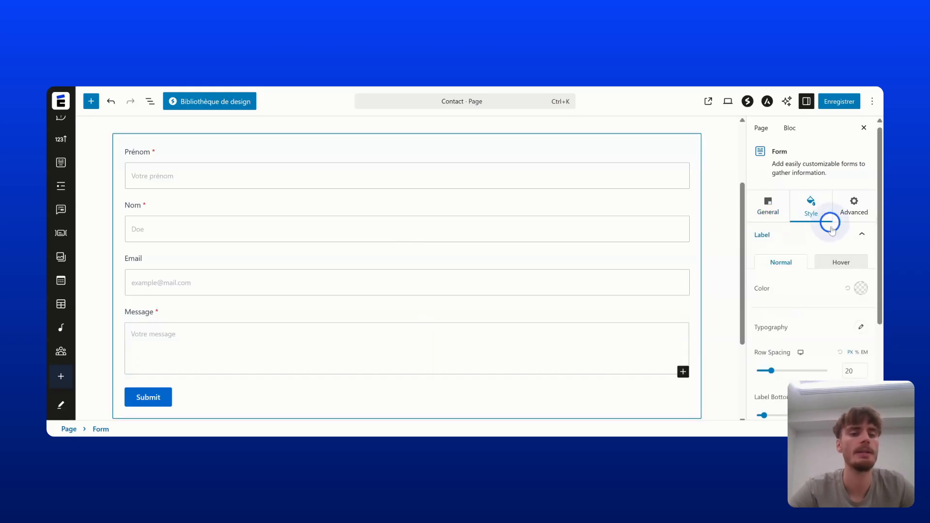
{"action": "left_click", "coordinate": [861, 288]}
{"action": "left_click", "coordinate": [841, 111]}
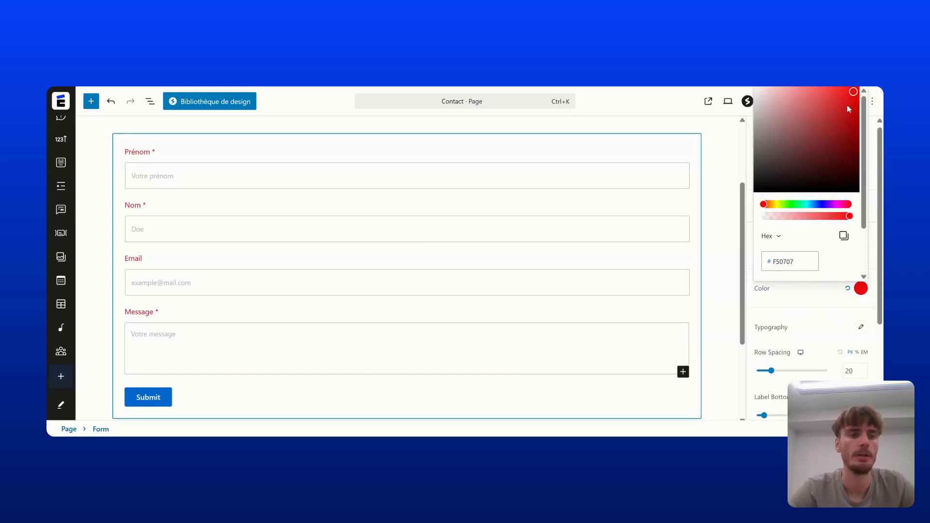
{"action": "left_click", "coordinate": [869, 280]}
{"action": "left_click", "coordinate": [847, 290]}
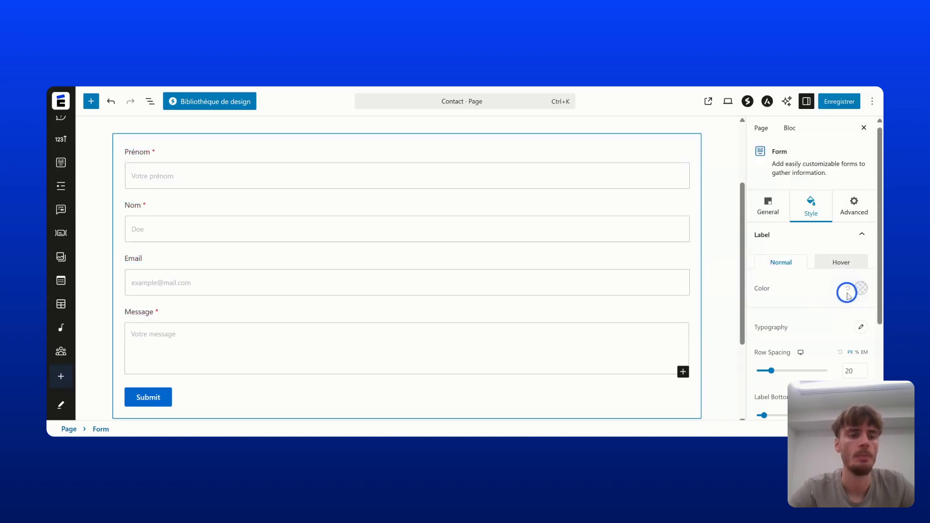
- Set the row spacing between the form's fields to 16 px
{"action": "scroll", "coordinate": [852, 282], "scroll_direction": "down", "scroll_amount": 1}
{"action": "scroll", "coordinate": [843, 281], "scroll_direction": "down", "scroll_amount": 1}
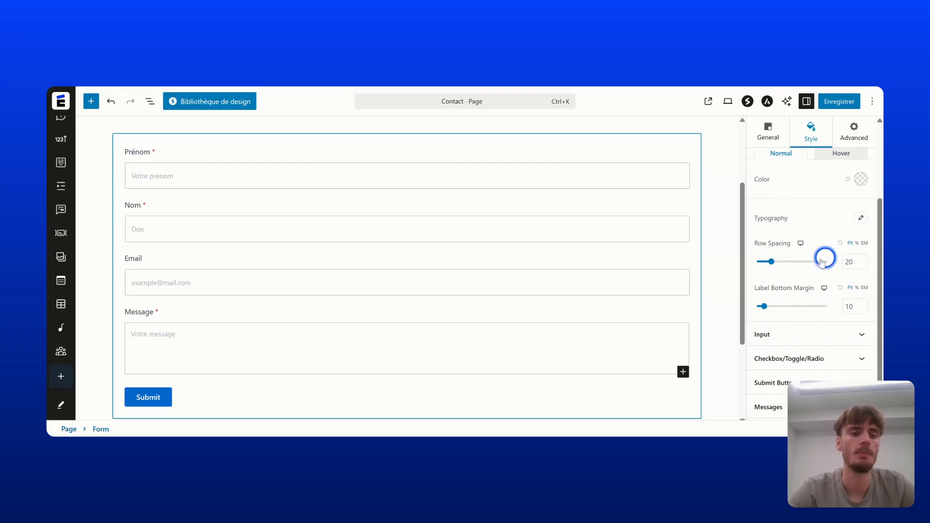
{"action": "scroll", "coordinate": [799, 247], "scroll_direction": "down", "scroll_amount": 1}
{"action": "left_click_drag", "start_coordinate": [774, 238], "coordinate": [767, 275]}
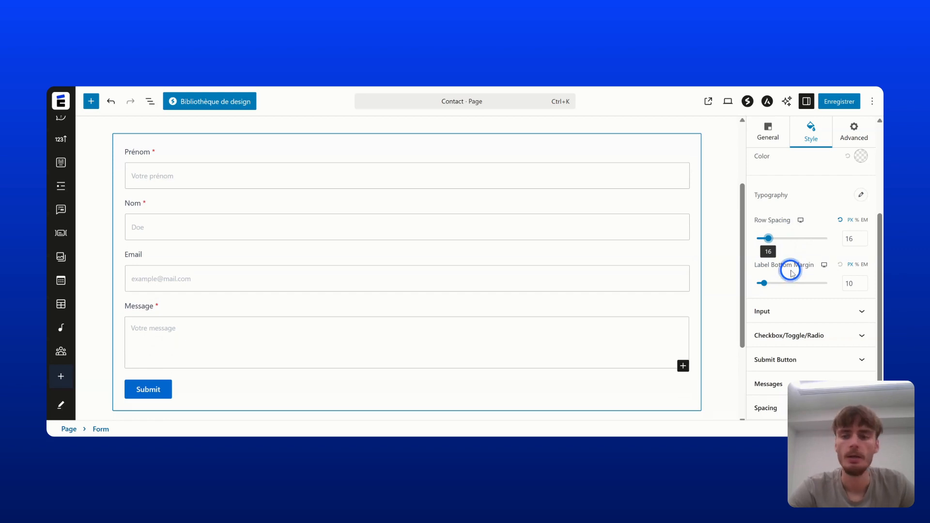
- Add a Phone field to the form below the Message field
{"action": "left_click", "coordinate": [685, 366]}
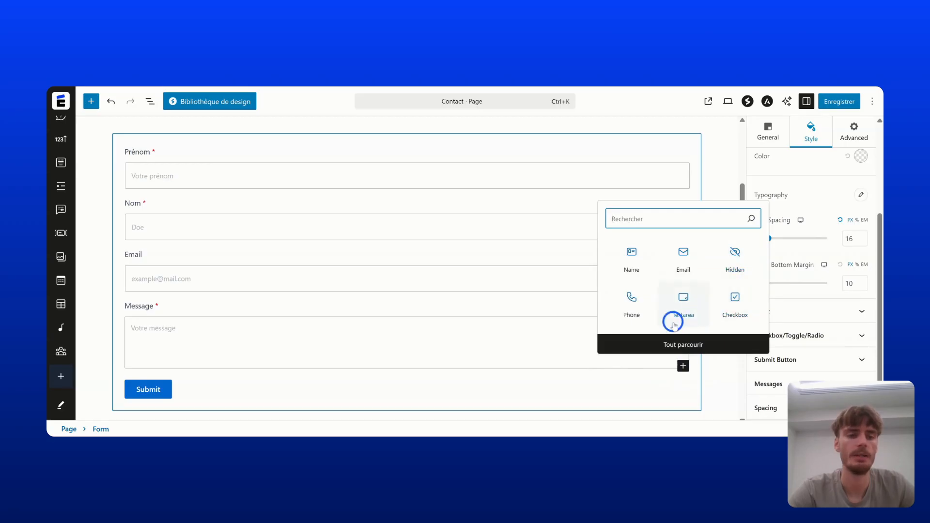
{"action": "left_click", "coordinate": [634, 304]}
{"action": "scroll", "coordinate": [544, 311], "scroll_direction": "down", "scroll_amount": 4}
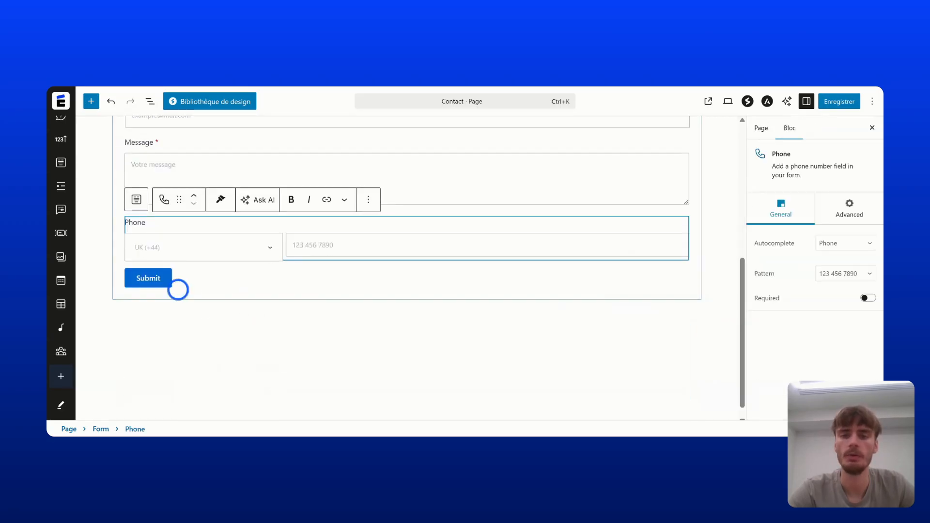
{"action": "left_click", "coordinate": [369, 200]}
{"action": "left_click", "coordinate": [603, 203]}
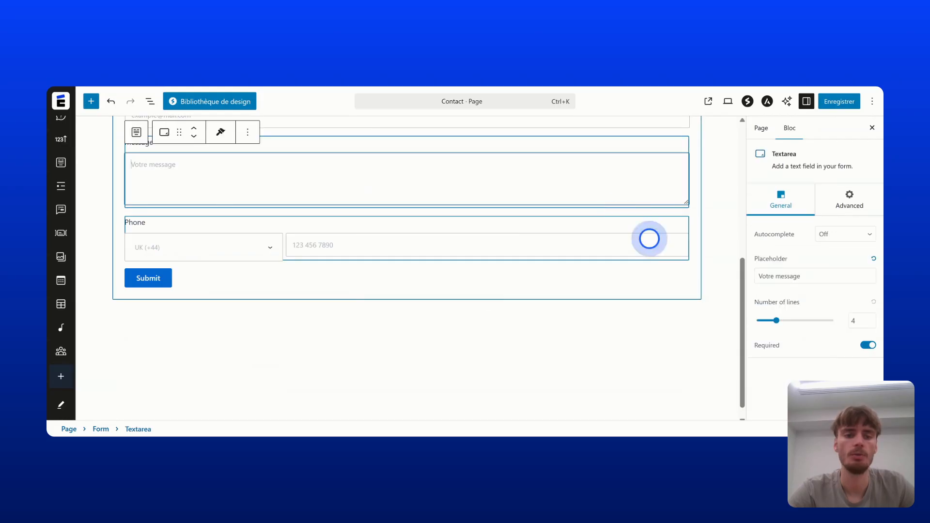
{"action": "left_click", "coordinate": [650, 243]}
{"action": "scroll", "coordinate": [666, 270], "scroll_direction": "up", "scroll_amount": 5}
{"action": "scroll", "coordinate": [620, 272], "scroll_direction": "down", "scroll_amount": 4}
- Add a second Textarea field to the form below the Phone field
{"action": "left_click", "coordinate": [682, 318]}
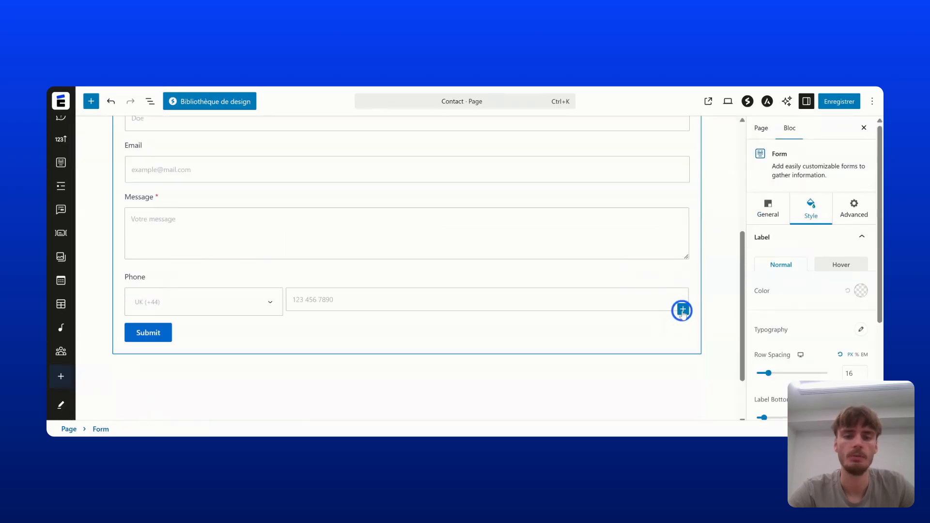
{"action": "left_click", "coordinate": [682, 311]}
{"action": "scroll", "coordinate": [703, 346], "scroll_direction": "down", "scroll_amount": 1}
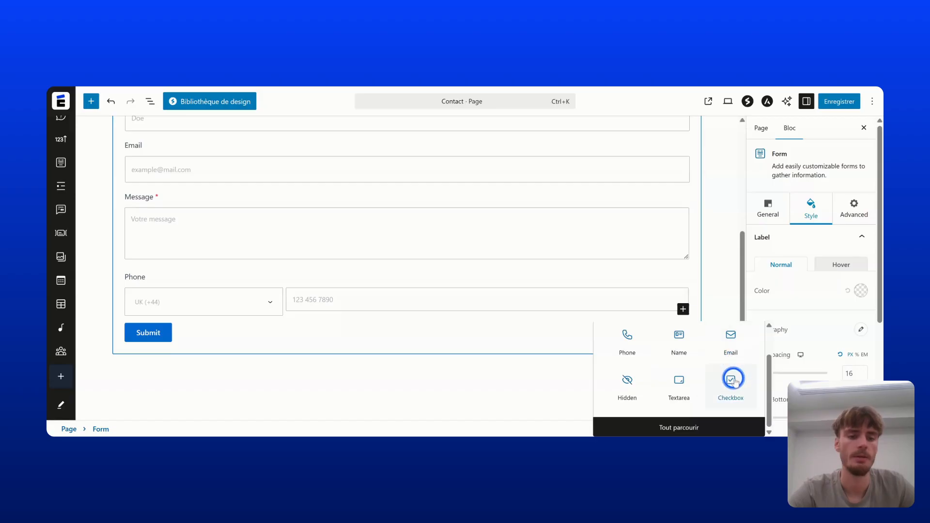
{"action": "left_click", "coordinate": [665, 384]}
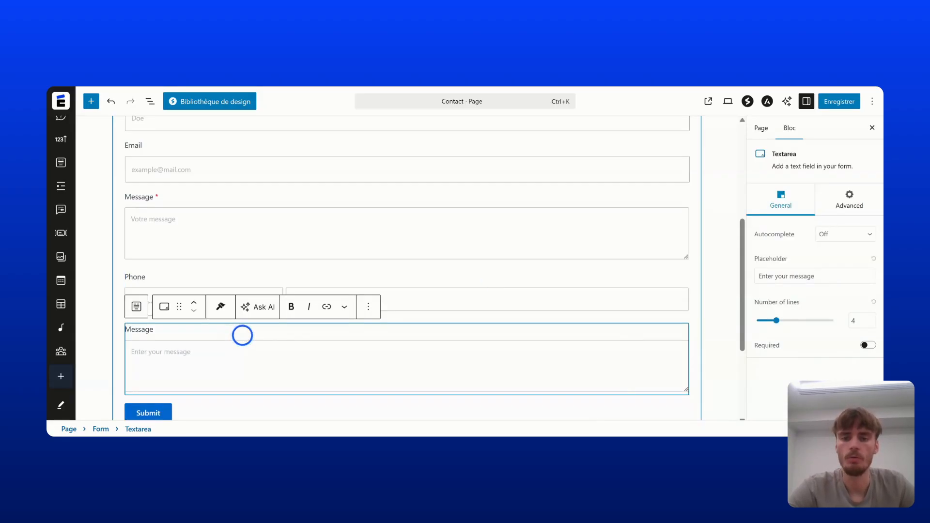
- Delete the extra Textarea field and the Phone field from the form
{"action": "left_click", "coordinate": [369, 307]}
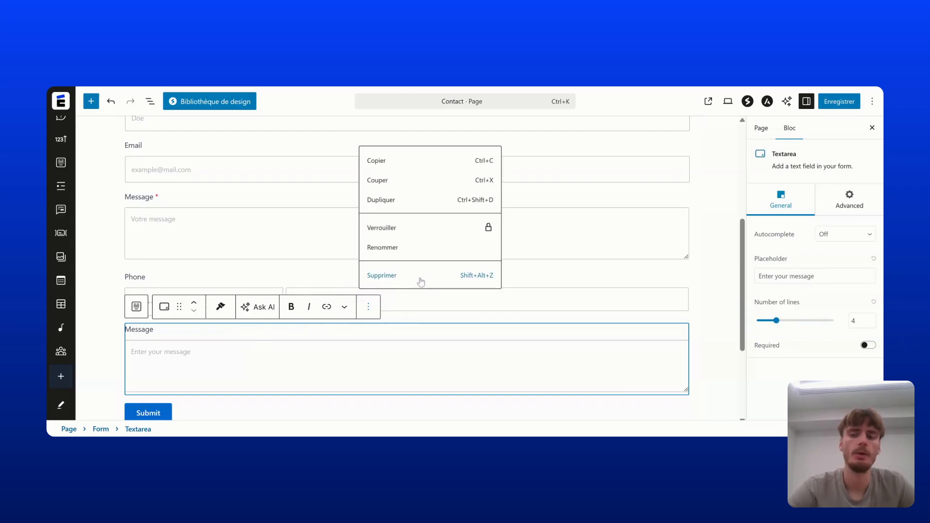
{"action": "left_click", "coordinate": [421, 284]}
{"action": "scroll", "coordinate": [297, 277], "scroll_direction": "up", "scroll_amount": 5}
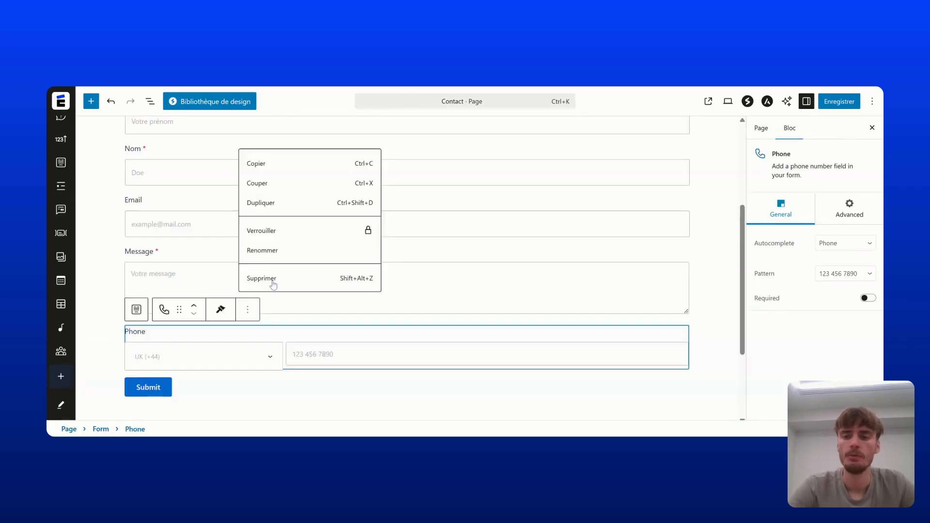
{"action": "left_click", "coordinate": [272, 280]}
- Review the form's fields and save the Contact page
{"action": "scroll", "coordinate": [271, 269], "scroll_direction": "up", "scroll_amount": 2}
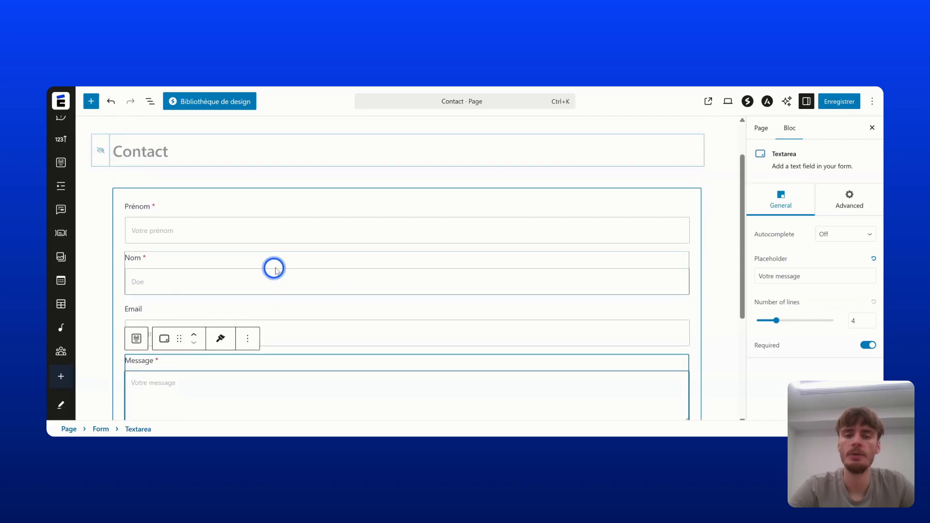
{"action": "scroll", "coordinate": [290, 252], "scroll_direction": "down", "scroll_amount": 2}
{"action": "scroll", "coordinate": [644, 226], "scroll_direction": "up", "scroll_amount": 3}
{"action": "left_click", "coordinate": [839, 101]}
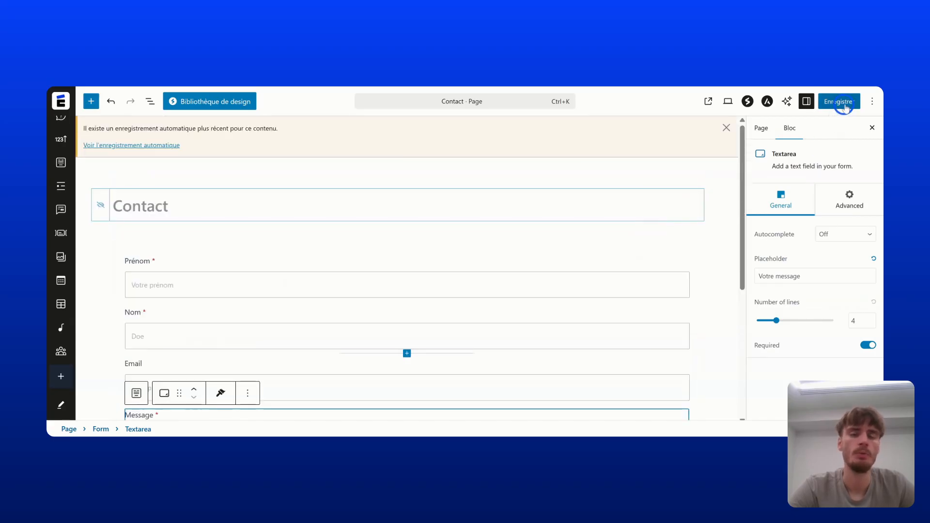